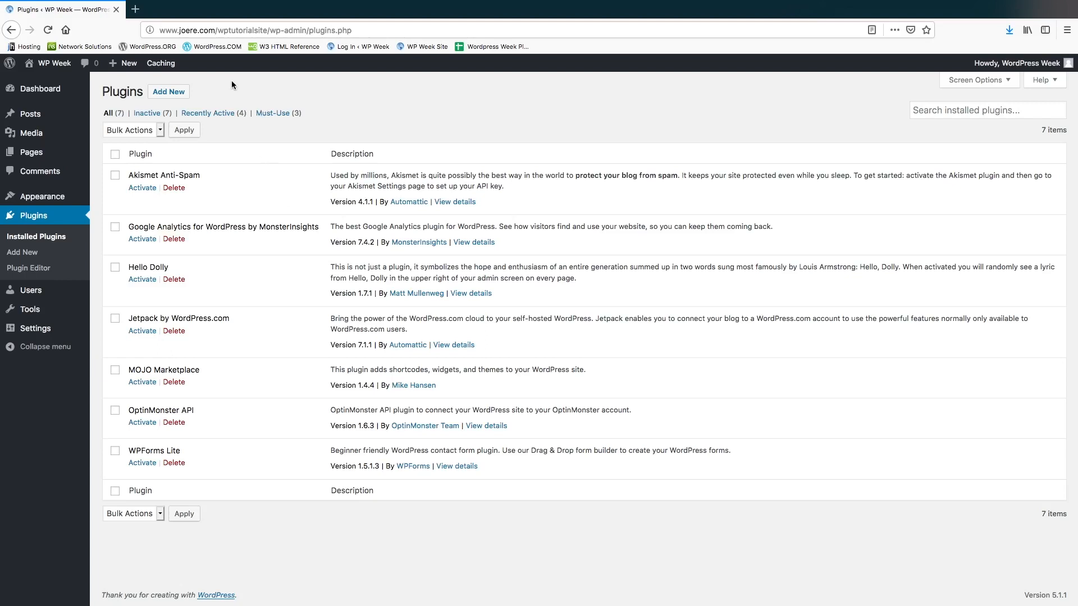
- Search the add-plugins directory for "contact" and install and activate Contact Form 7
click(177, 93)
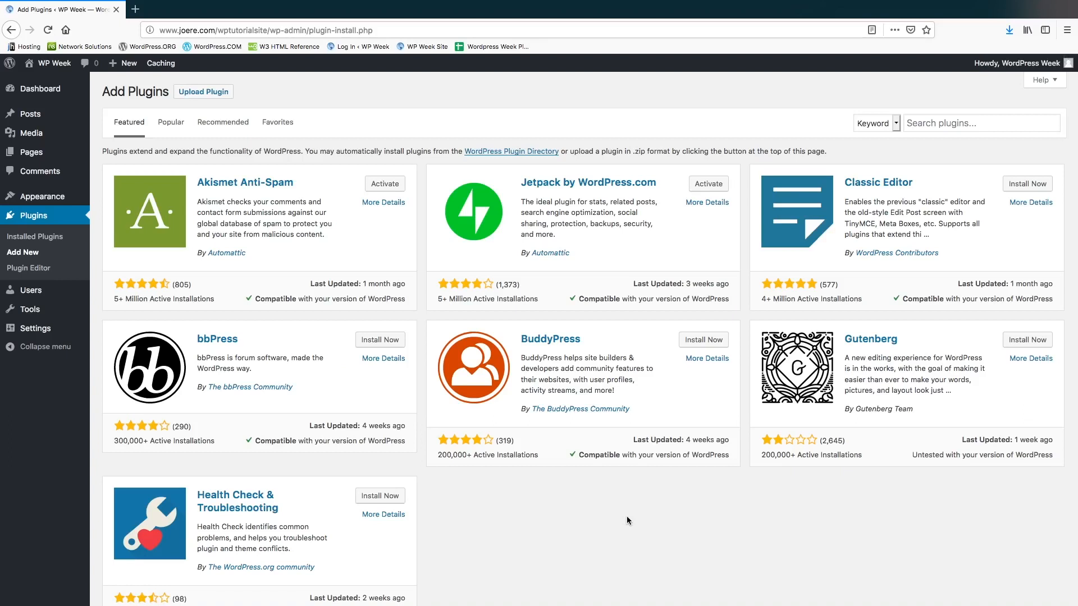
scroll(624, 536, down, 3)
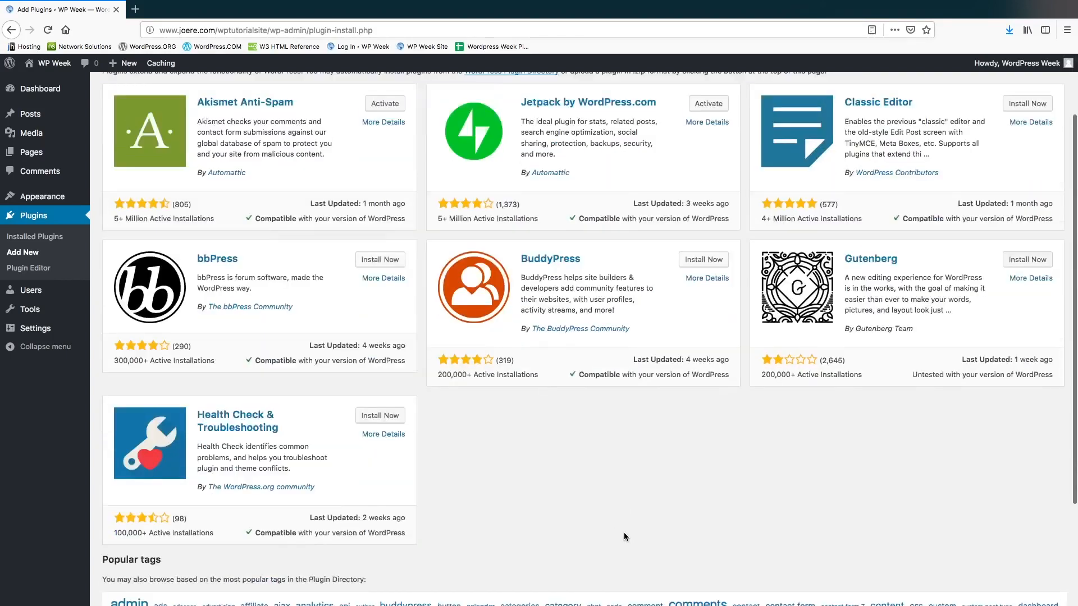
scroll(625, 536, up, 3)
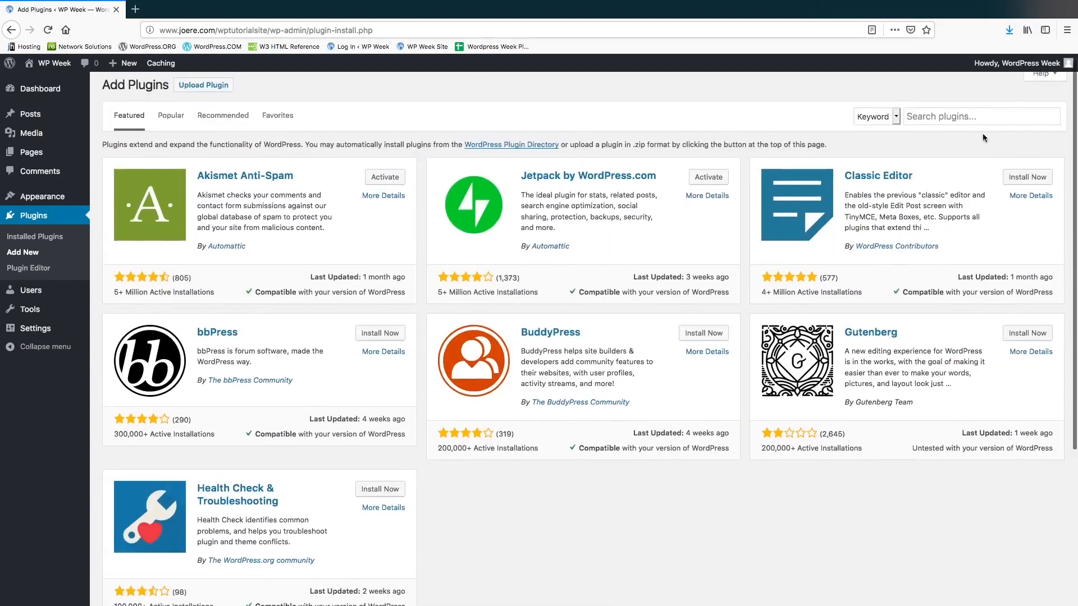
click(957, 117)
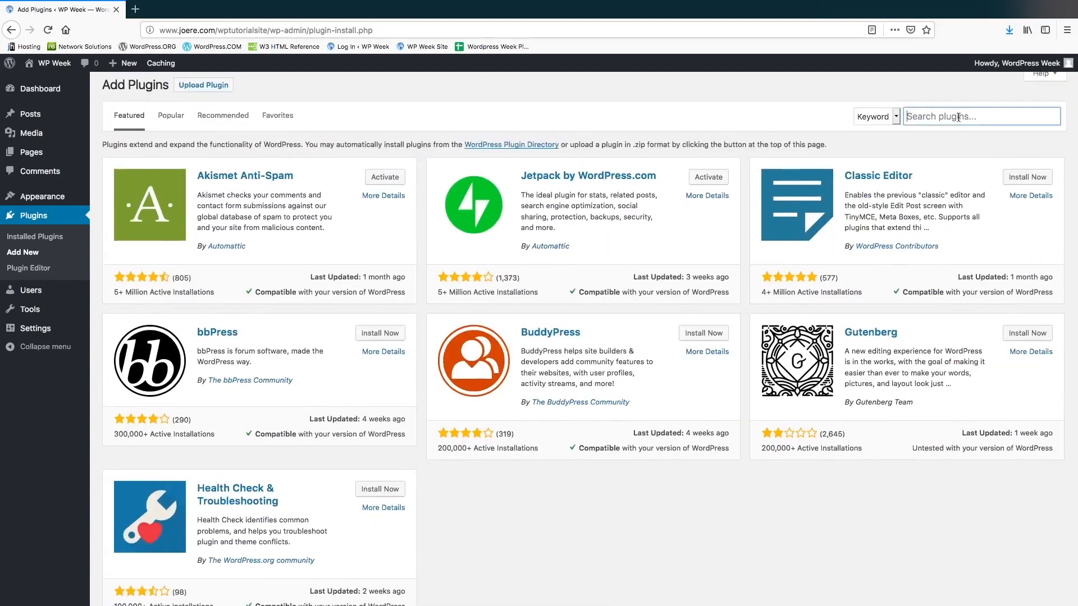
text(contact)
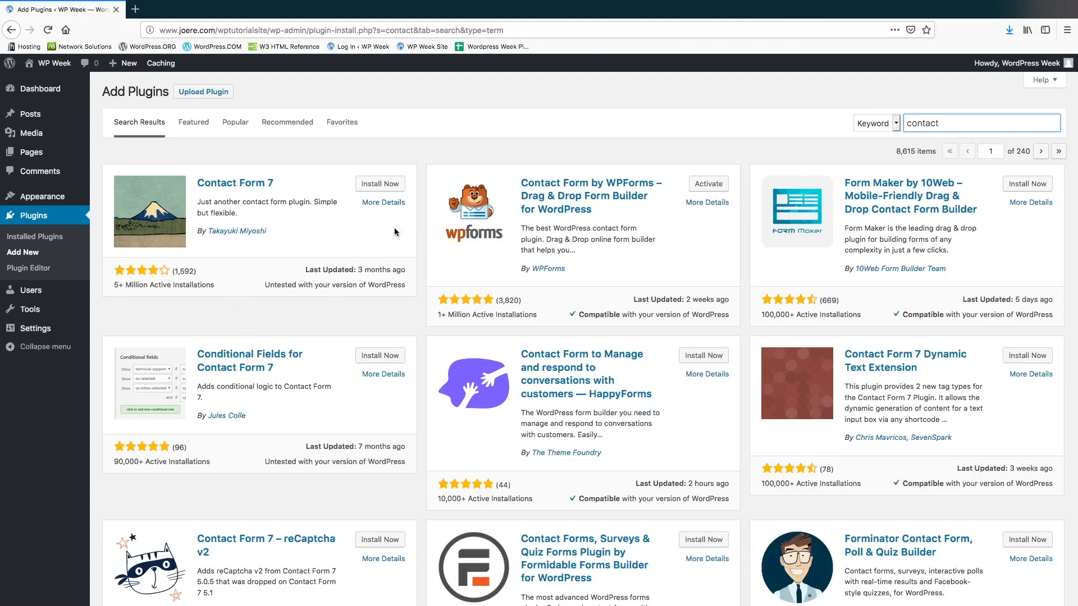
click(380, 185)
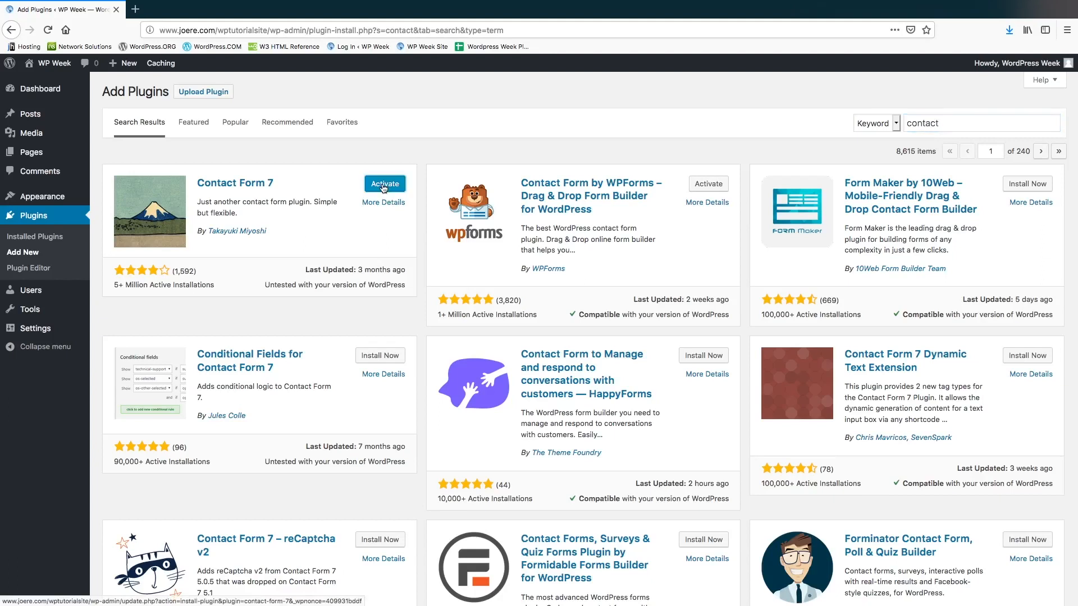
click(385, 186)
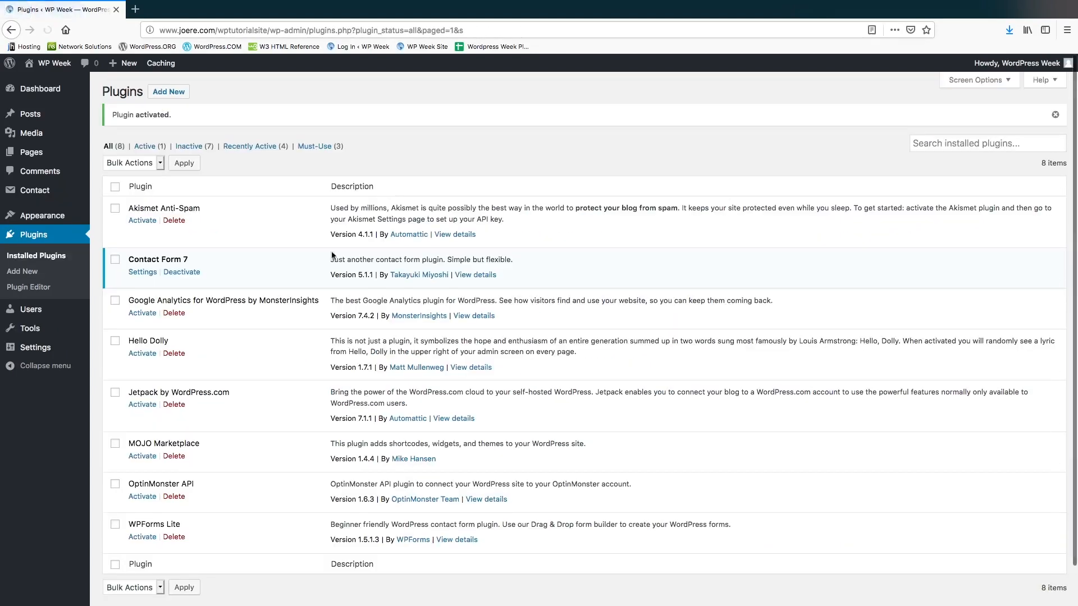
- Open Contact form 1 from the site's contact forms list to view its form template
scroll(322, 272, down, 1)
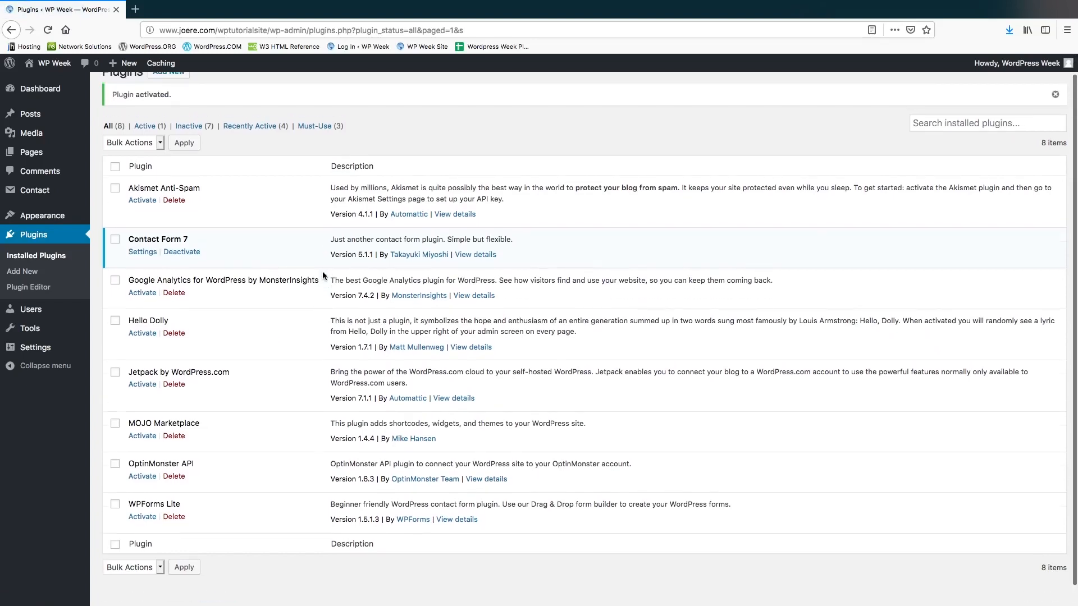
scroll(322, 271, down, 1)
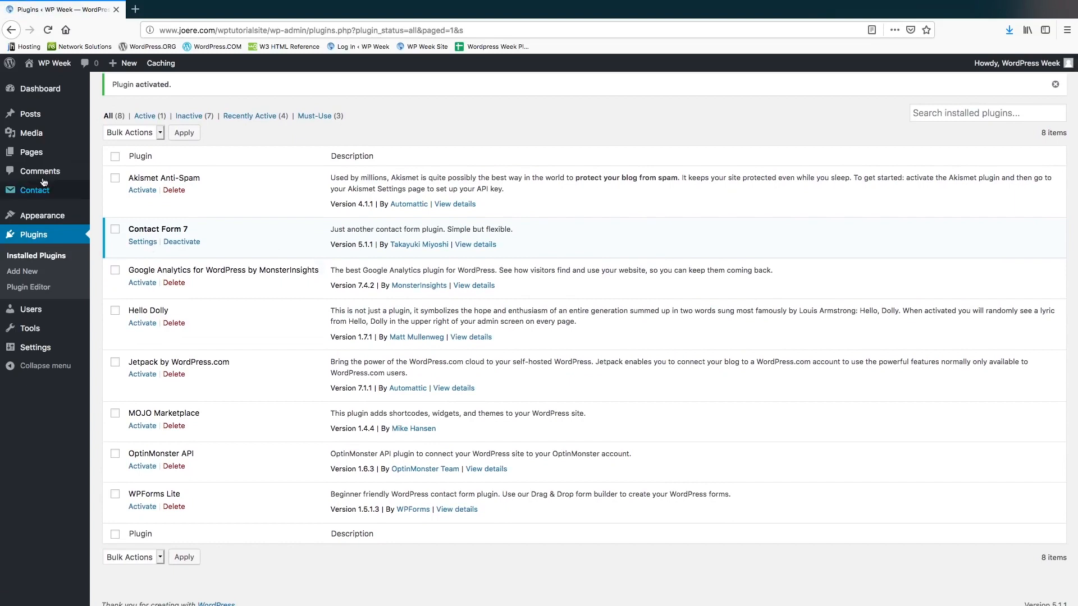
mouse_move(53, 193)
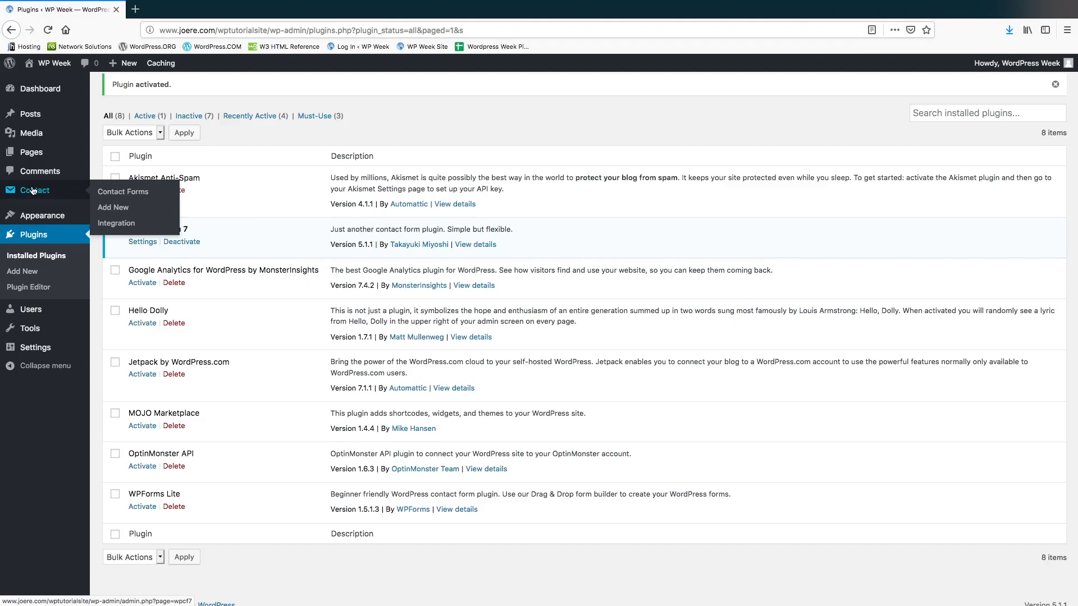
click(120, 194)
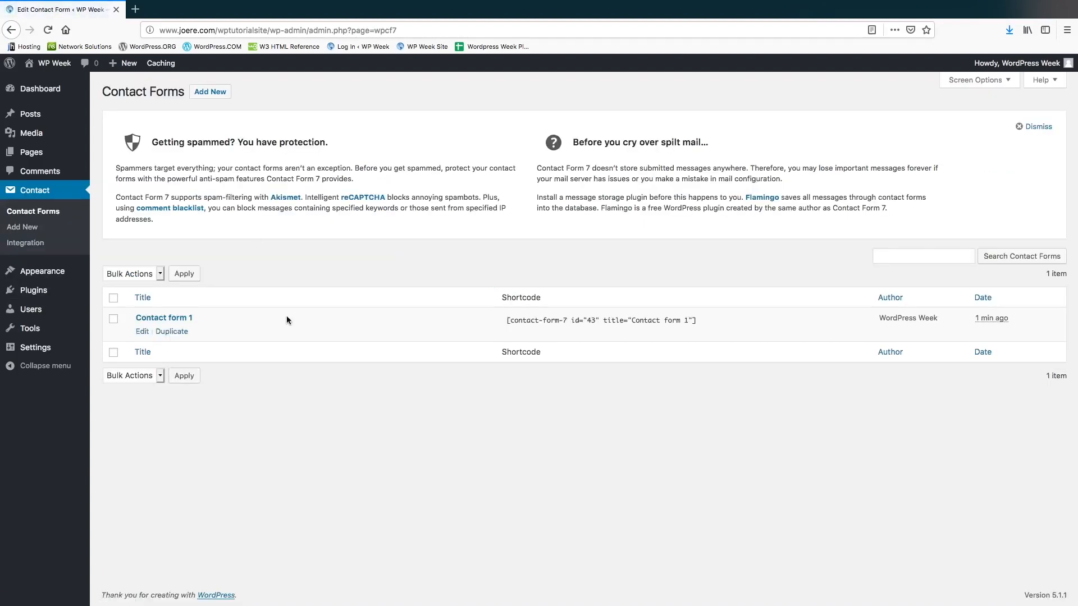
click(182, 320)
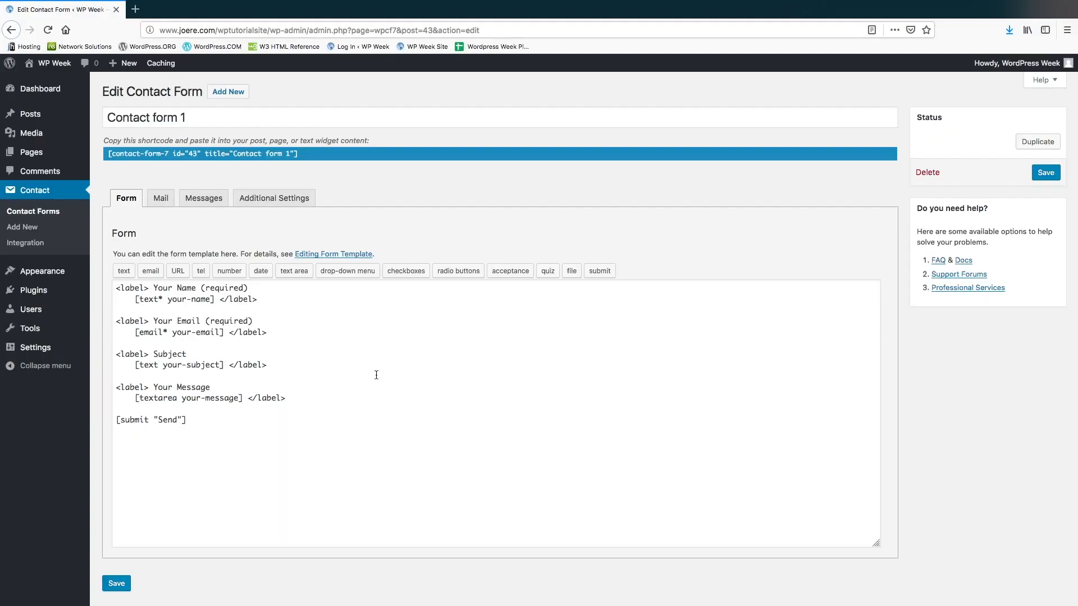
- Return to the installed plugins list and open the page for adding a new plugin
mouse_move(65, 291)
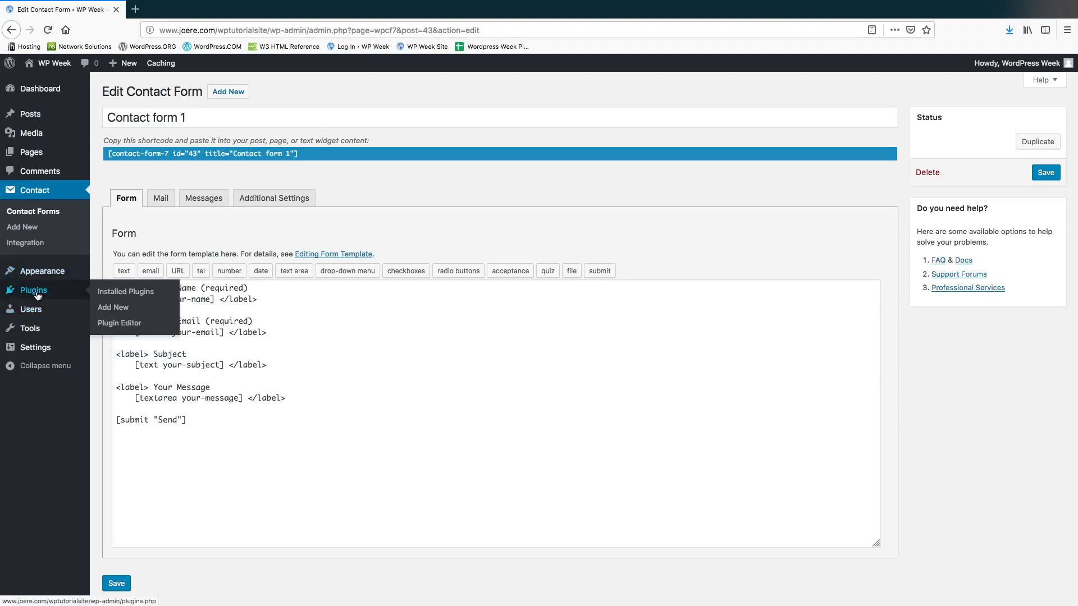
click(111, 291)
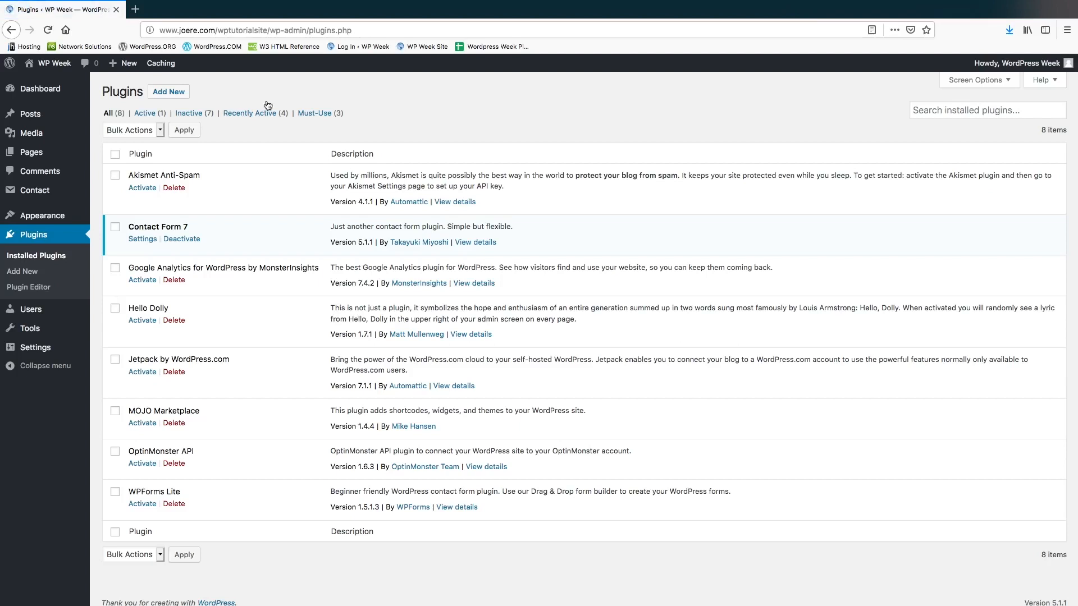
click(176, 96)
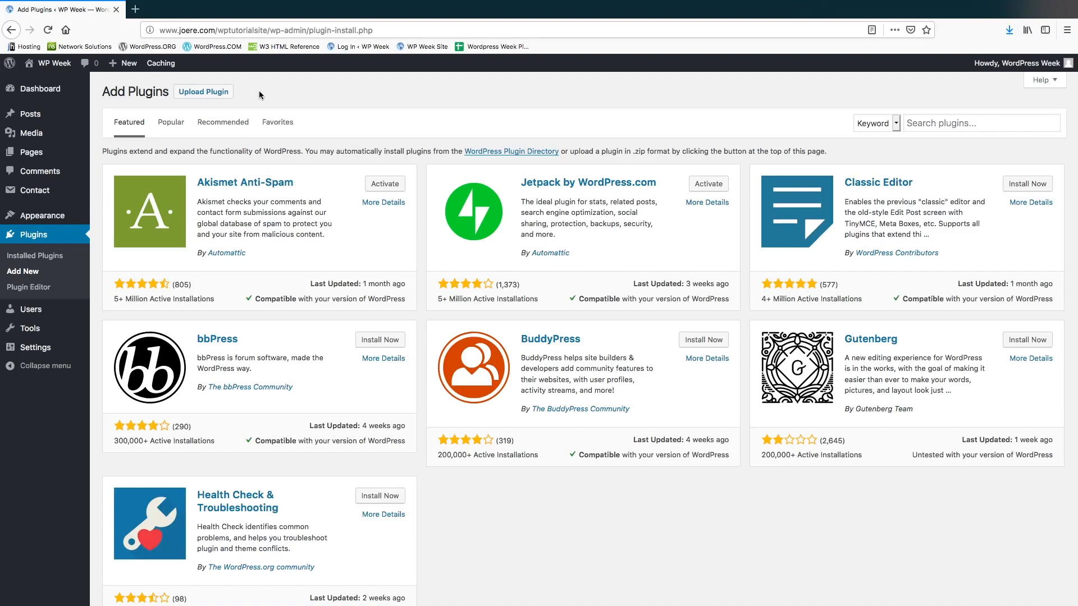
- Open WordPress.org in a new browser tab and search the site for "plugins"
key(super+t)
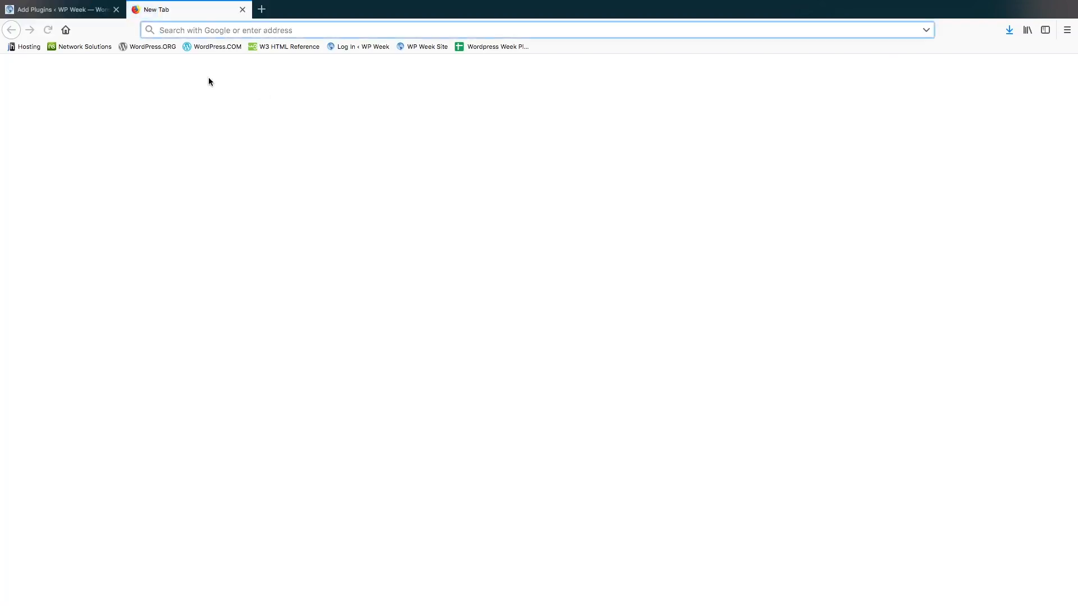
click(157, 47)
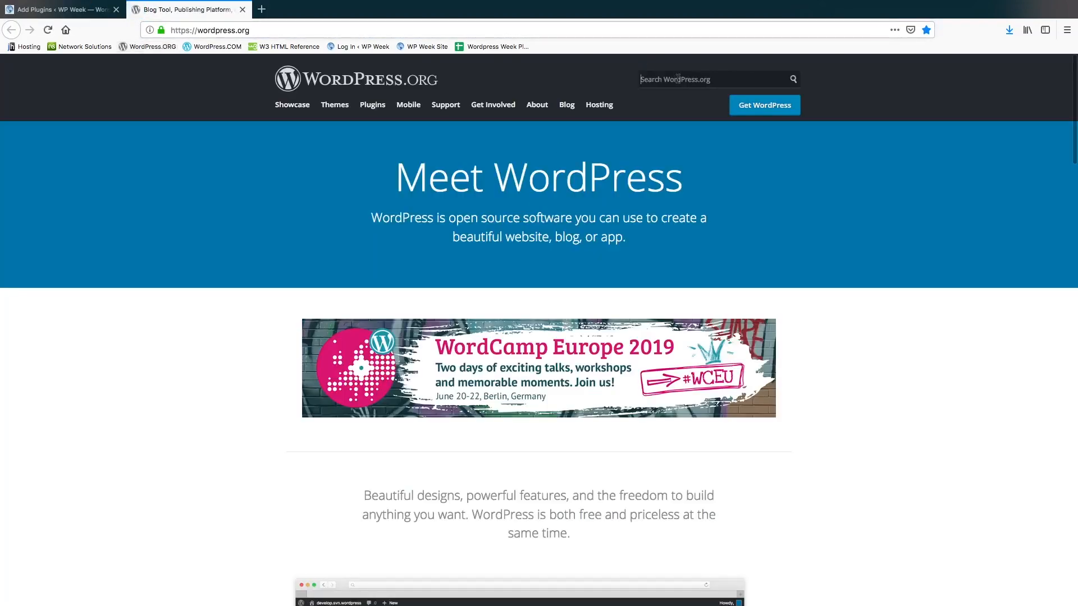
text(plugins)
key(Return)
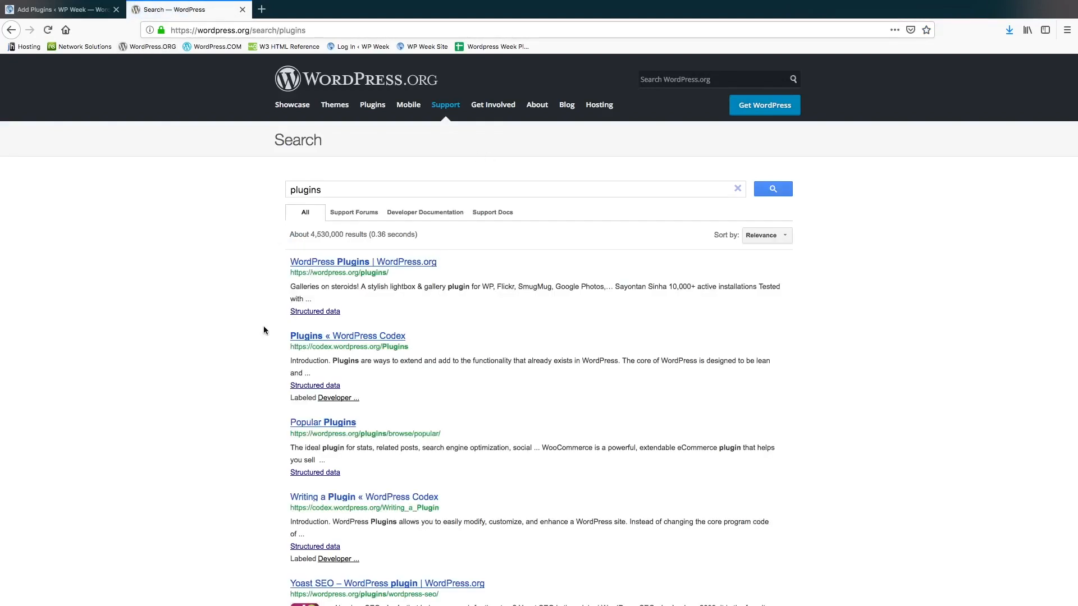
- Browse the Popular Plugins listing from the search results and open the Classic Editor plugin's page
scroll(264, 330, down, 2)
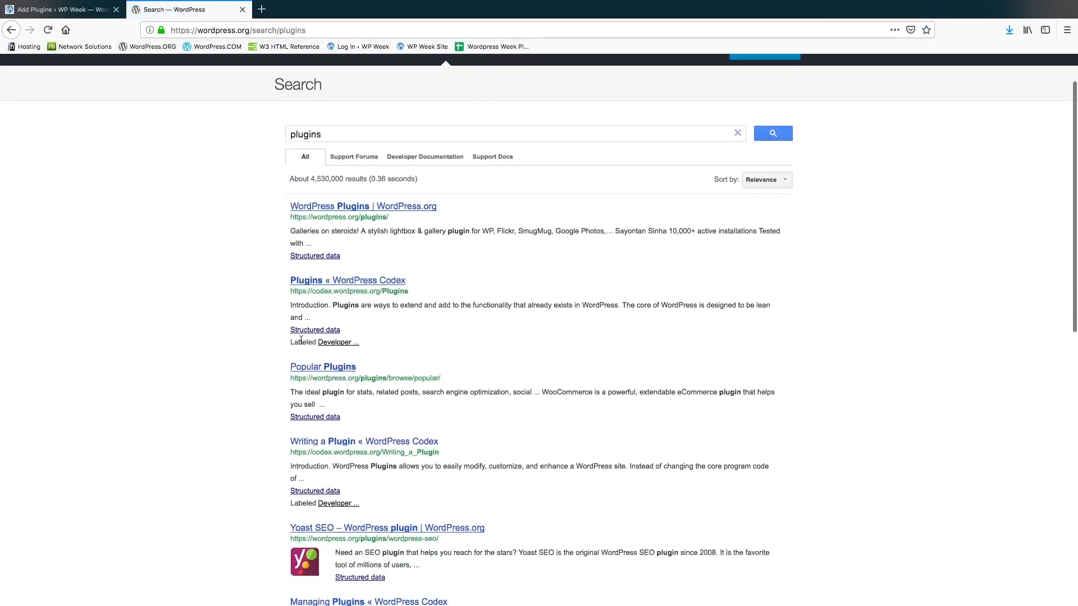
click(328, 371)
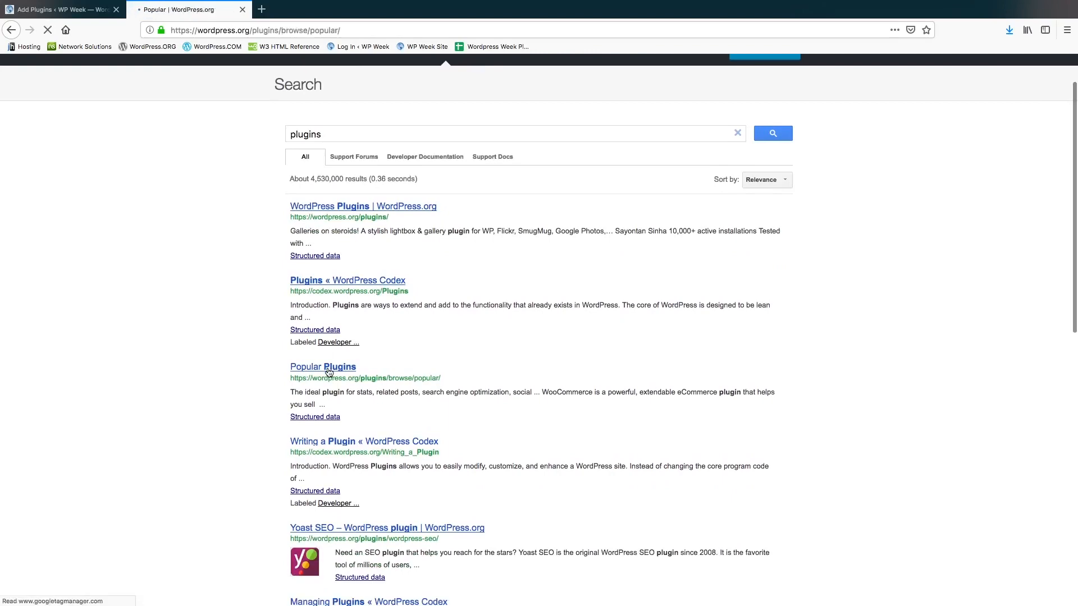
scroll(175, 372, down, 2)
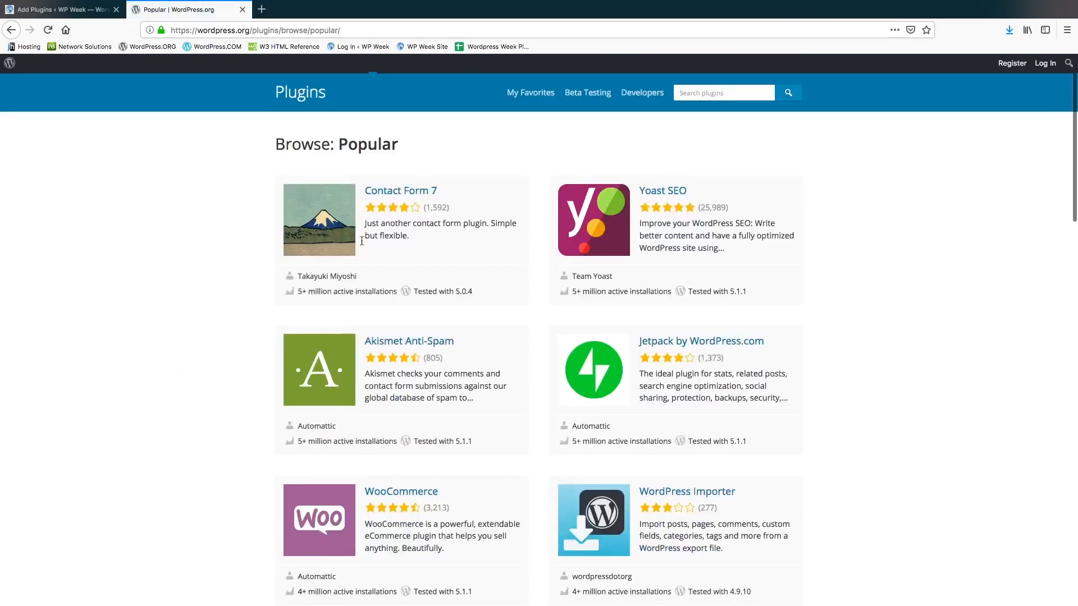
scroll(185, 376, down, 2)
scroll(185, 381, down, 5)
scroll(185, 381, down, 1)
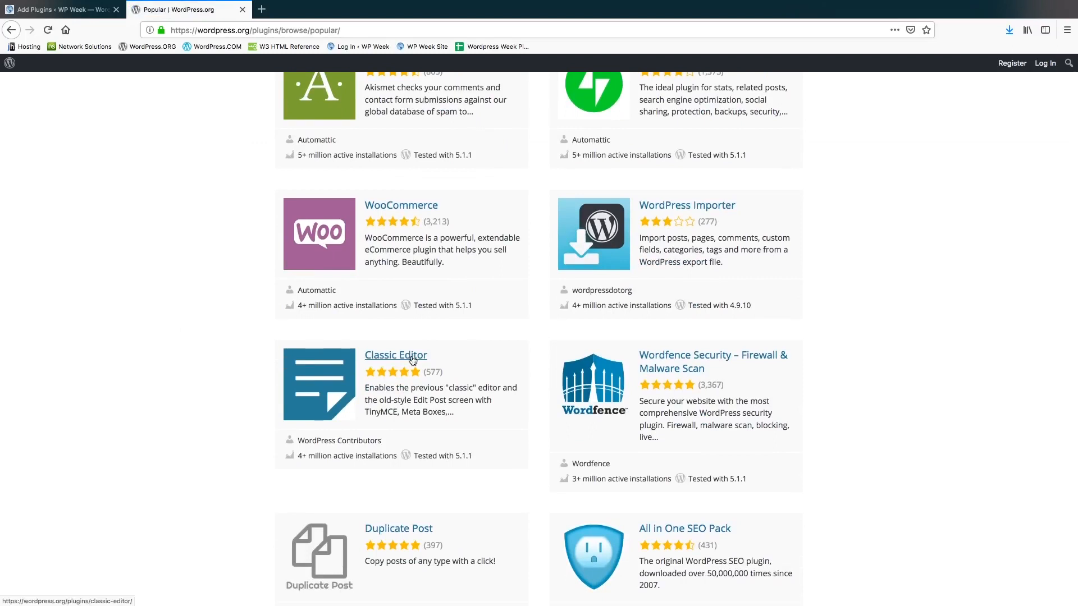
click(413, 360)
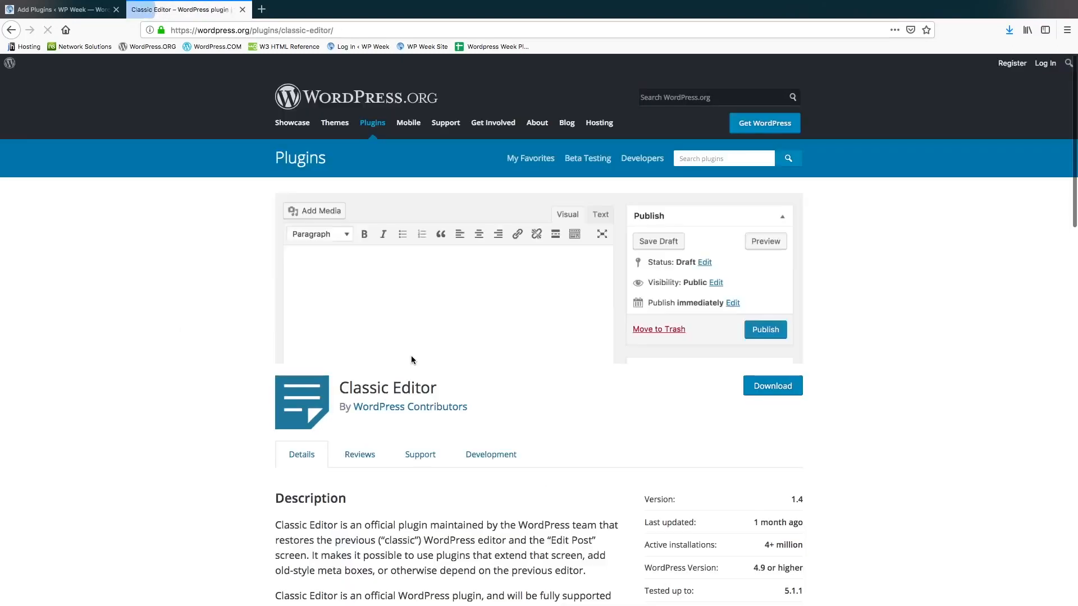
- Look over the Classic Editor details, save classic-editor.1.4.zip to the computer, and close the WordPress.org tab
scroll(625, 437, down, 4)
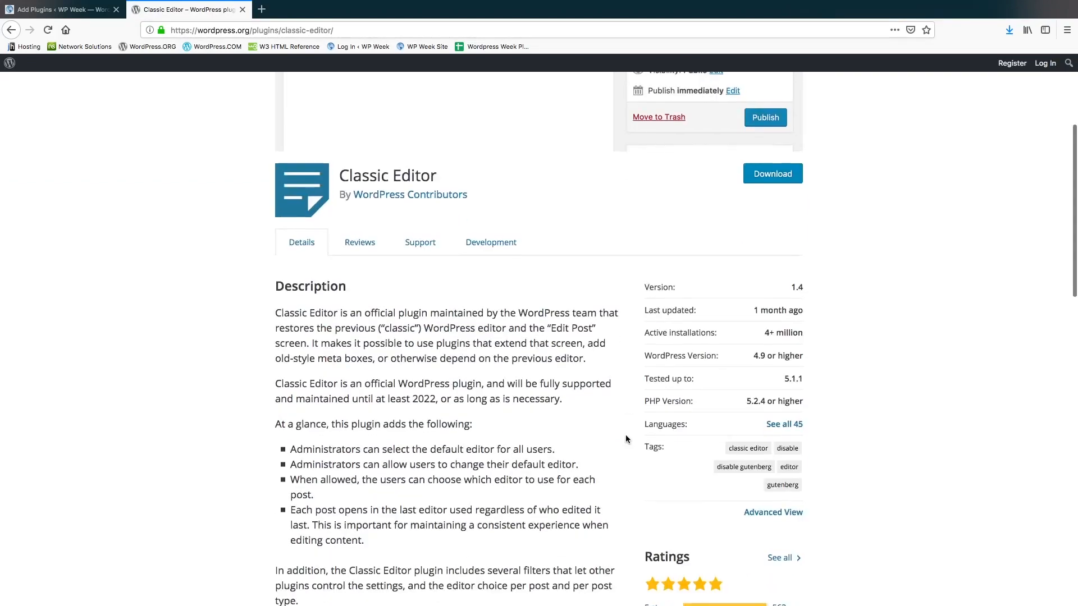
scroll(625, 437, up, 2)
scroll(626, 439, down, 3)
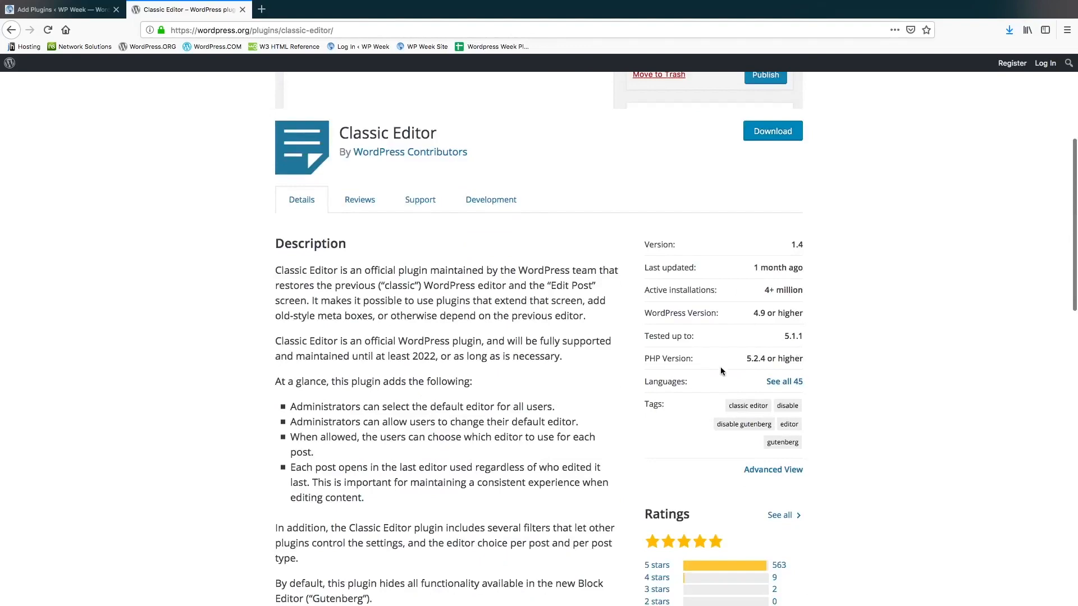
scroll(816, 357, down, 3)
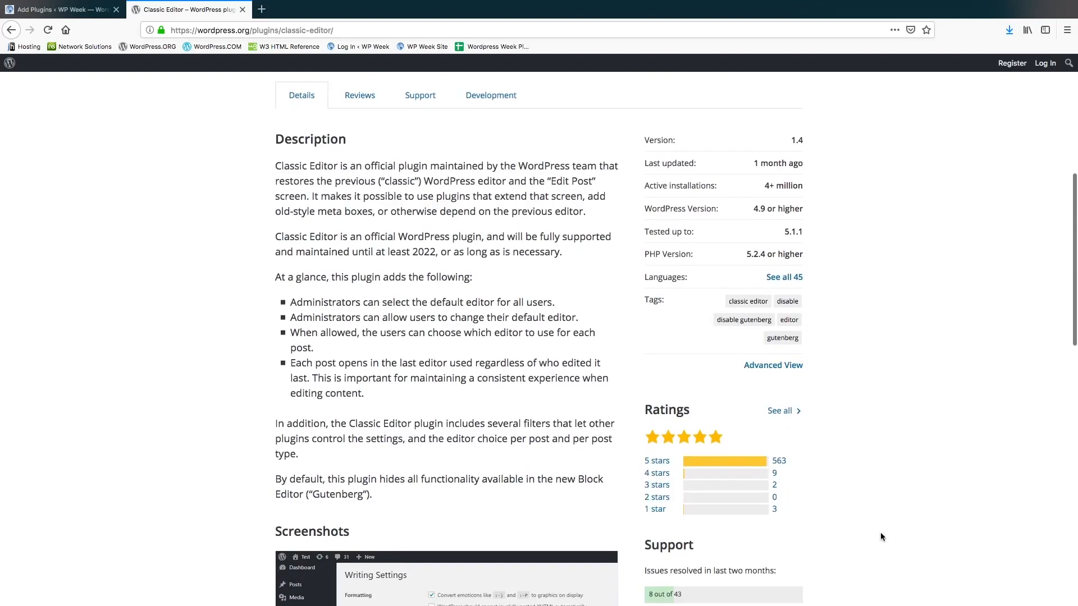
scroll(880, 533, up, 10)
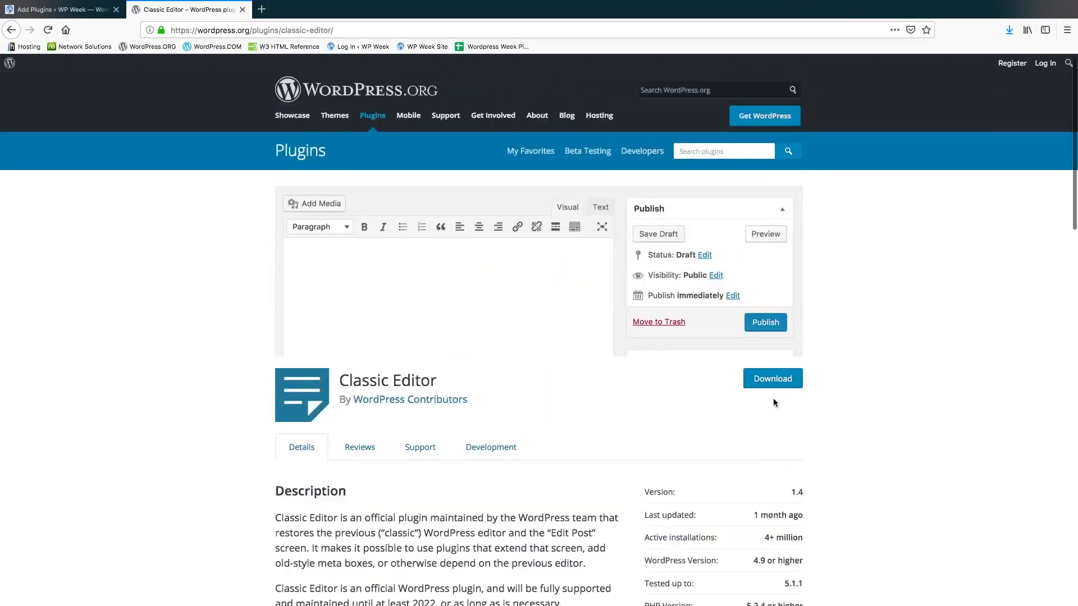
click(780, 384)
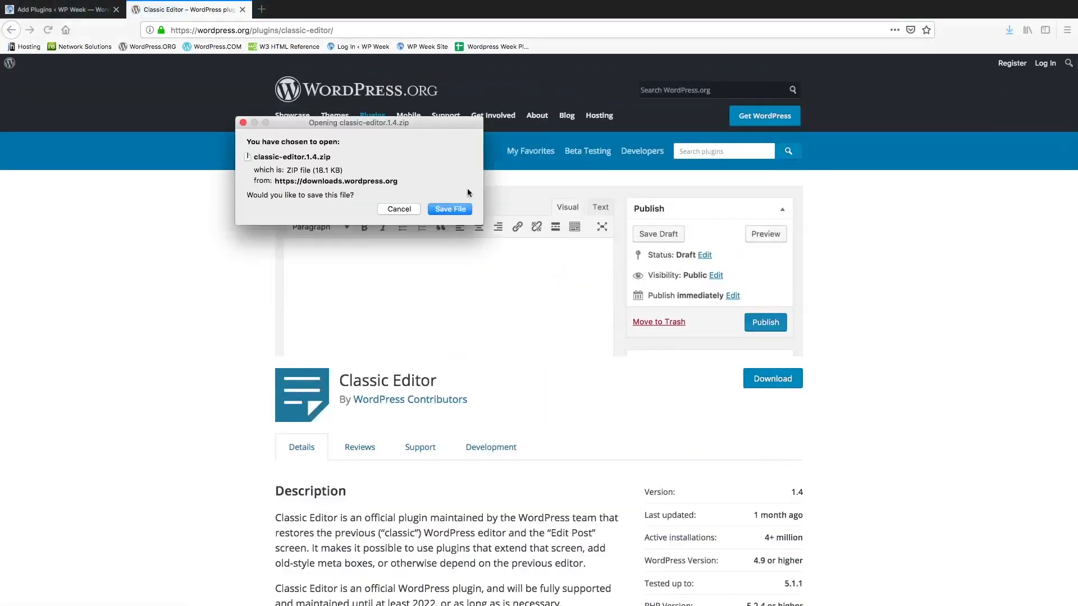
click(455, 209)
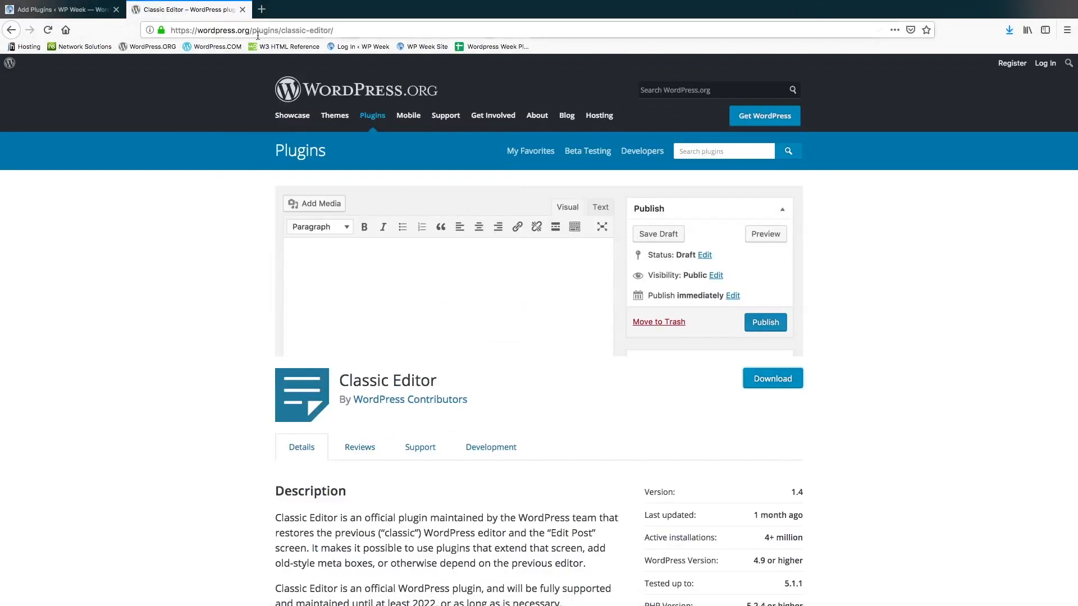
click(243, 10)
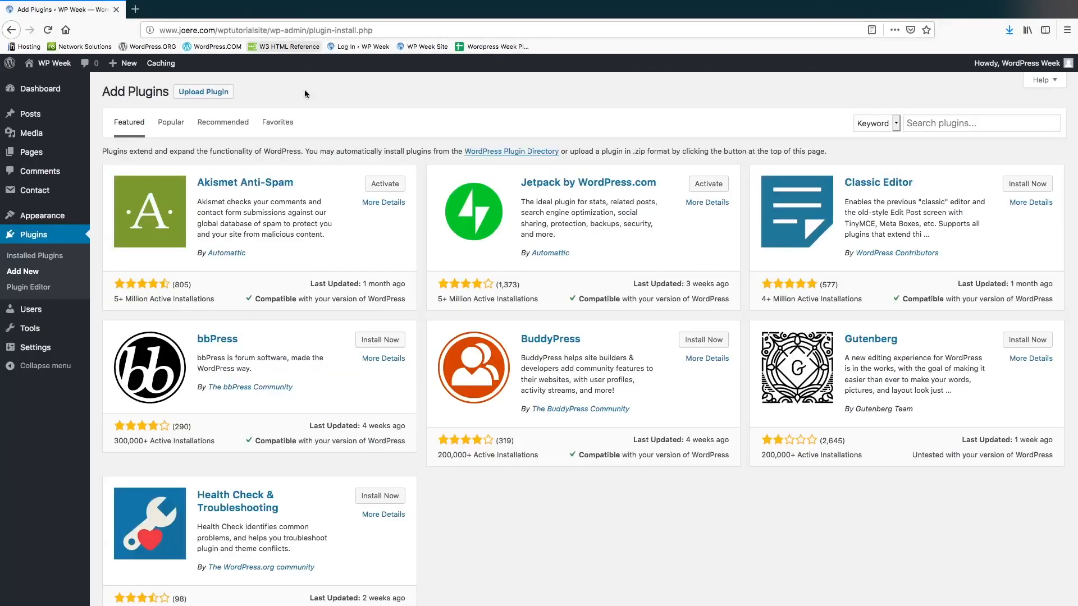
- Choose classic-editor.1.4.zip from the WordPress folder inside WordPress Week as the plugin file to upload
click(203, 92)
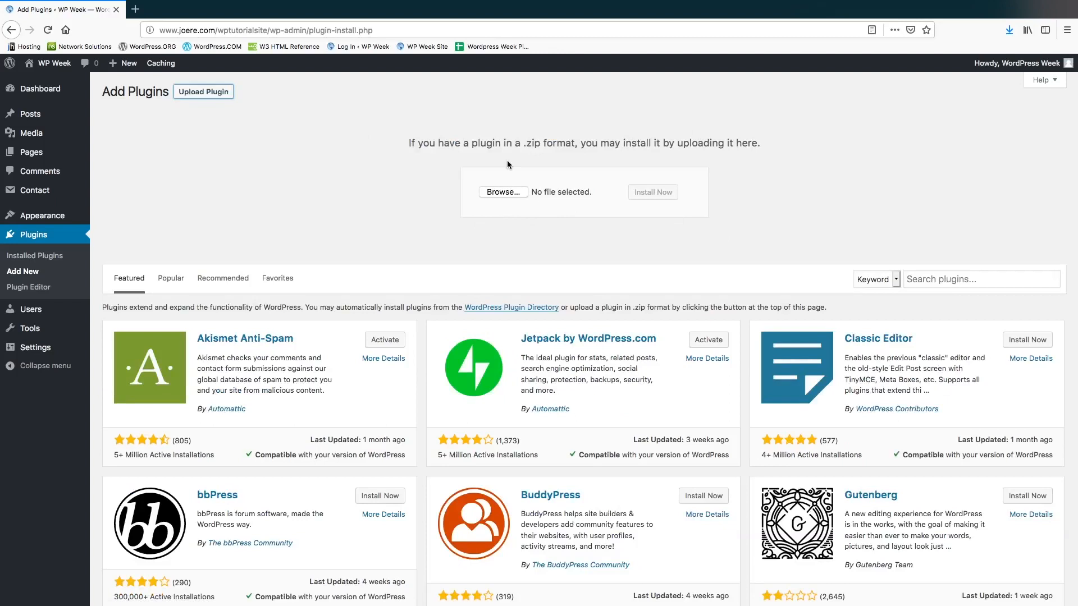
click(506, 194)
click(543, 96)
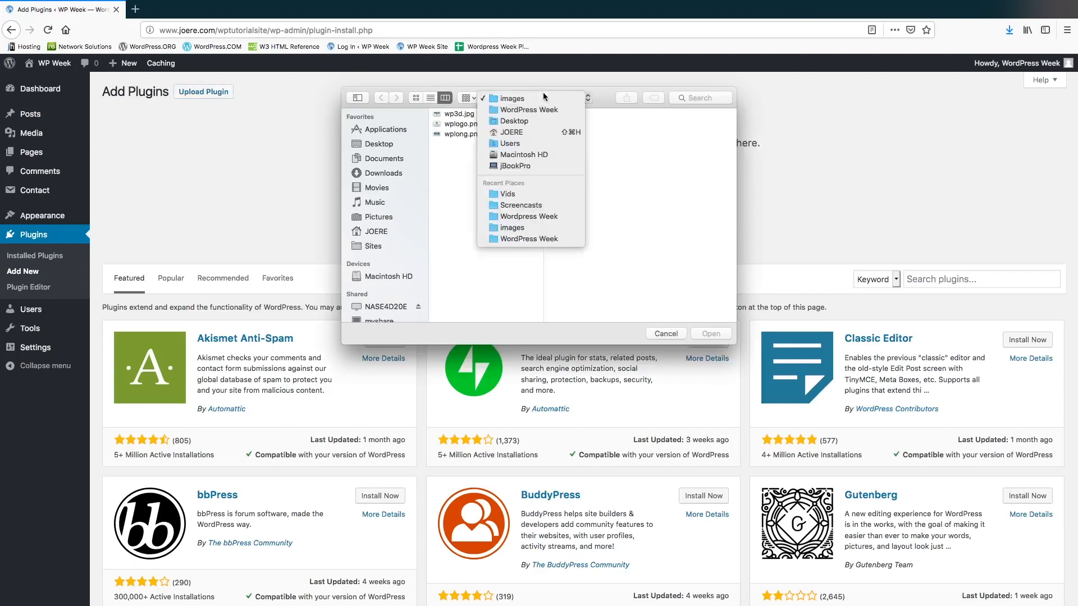
click(543, 112)
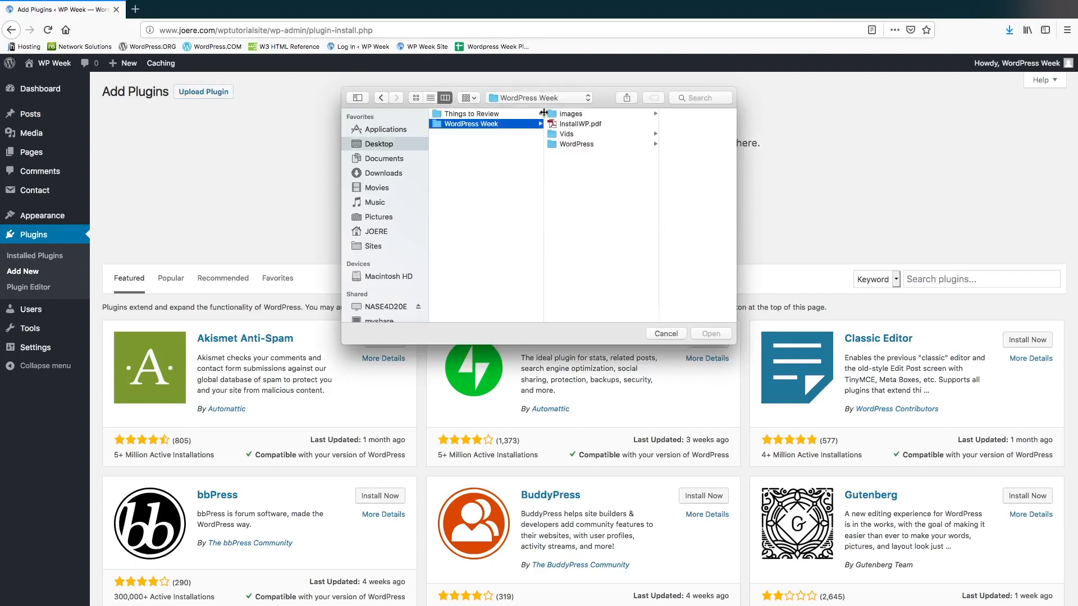
click(592, 143)
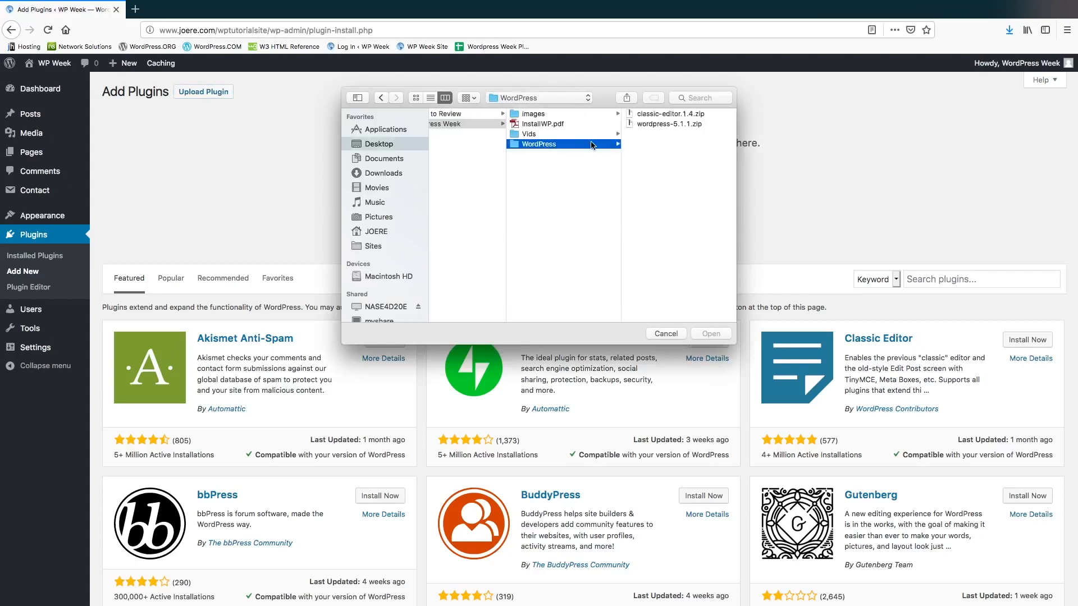
click(672, 114)
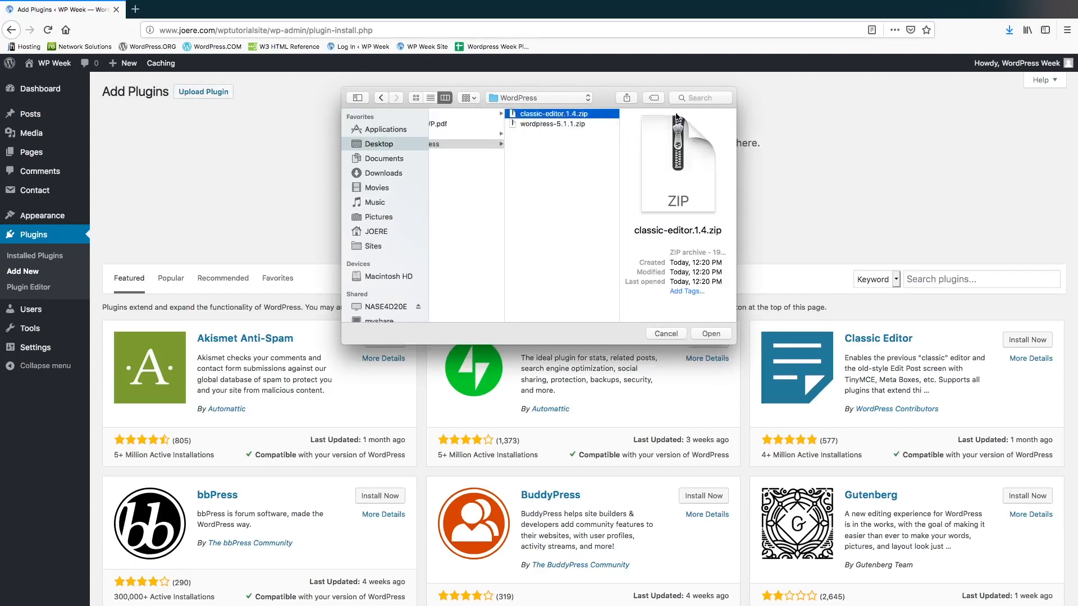
click(709, 334)
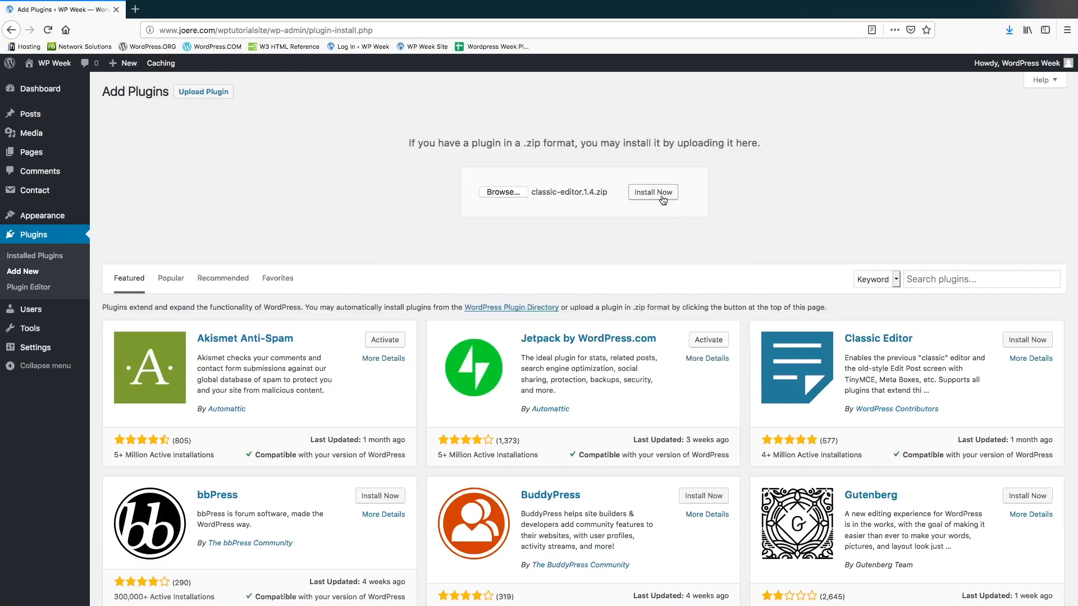
- Install and activate the Classic Editor plugin from the chosen zip file, and check it in the installed plugins list
click(654, 193)
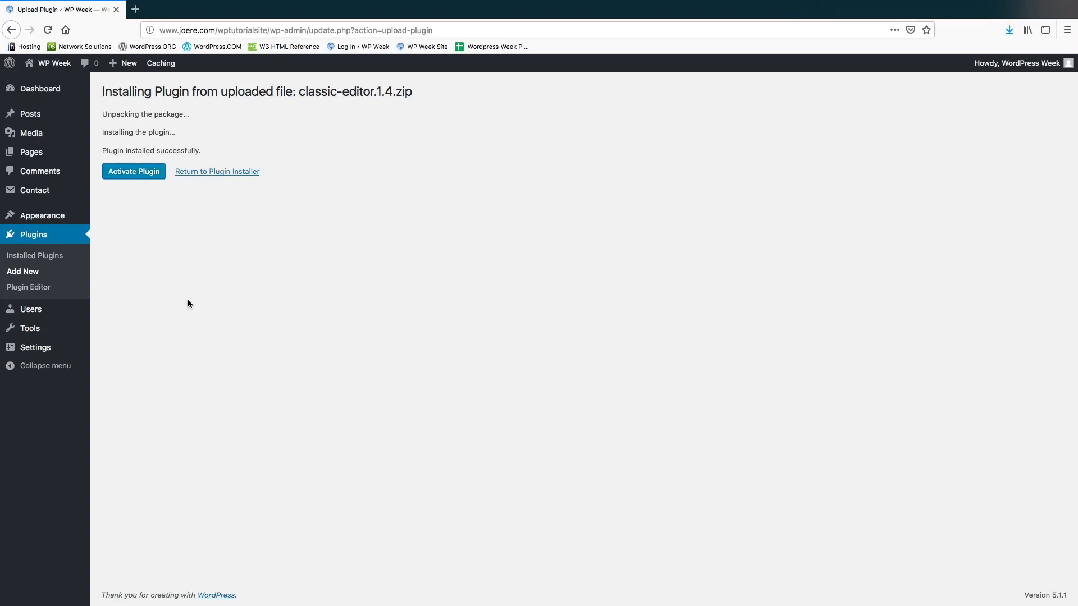
click(133, 178)
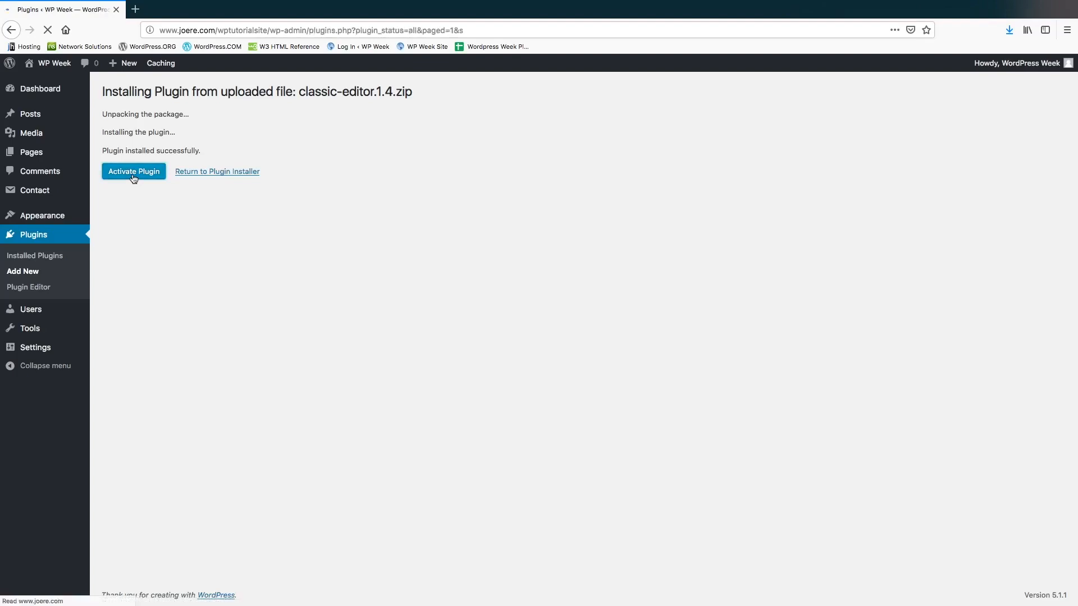
scroll(253, 306, down, 2)
scroll(254, 306, down, 1)
scroll(253, 306, up, 3)
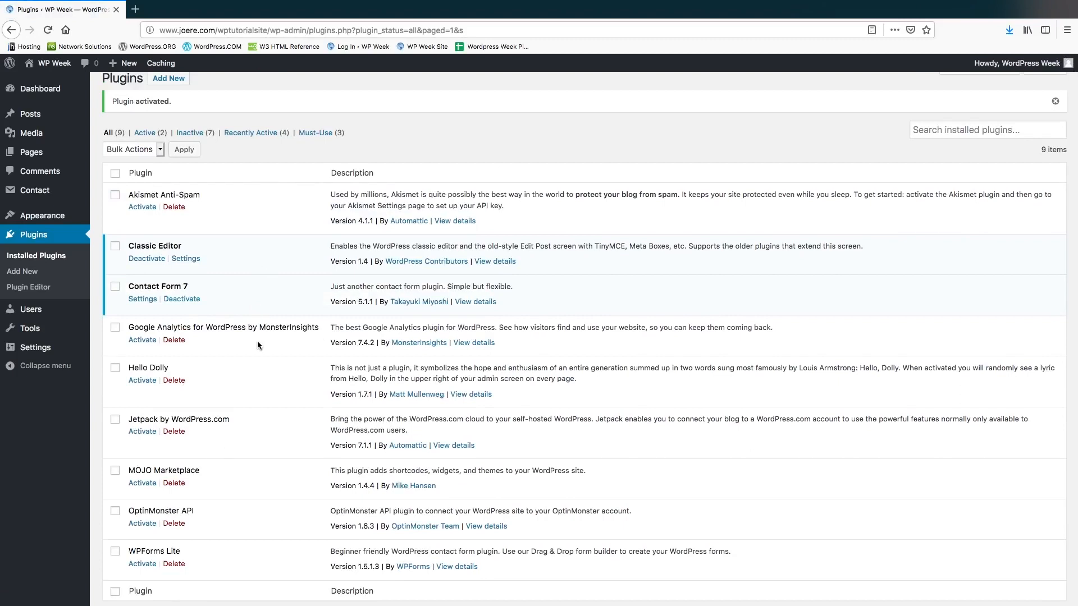
scroll(258, 343, up, 1)
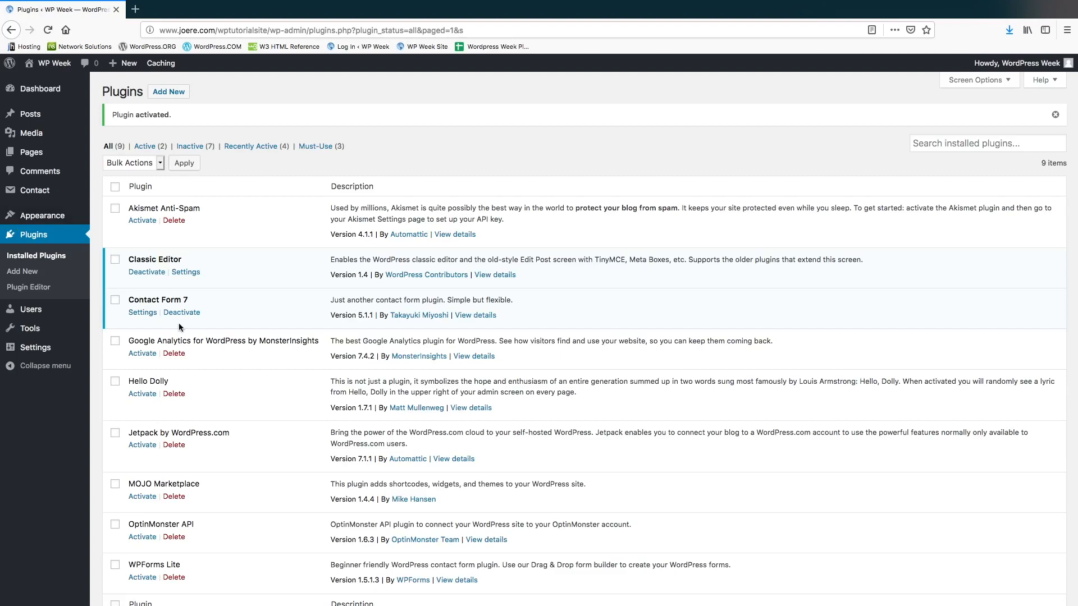
- Open the Classic Editor plugin's settings and review the default editor and editor-switching options on the Writing Settings page
click(191, 273)
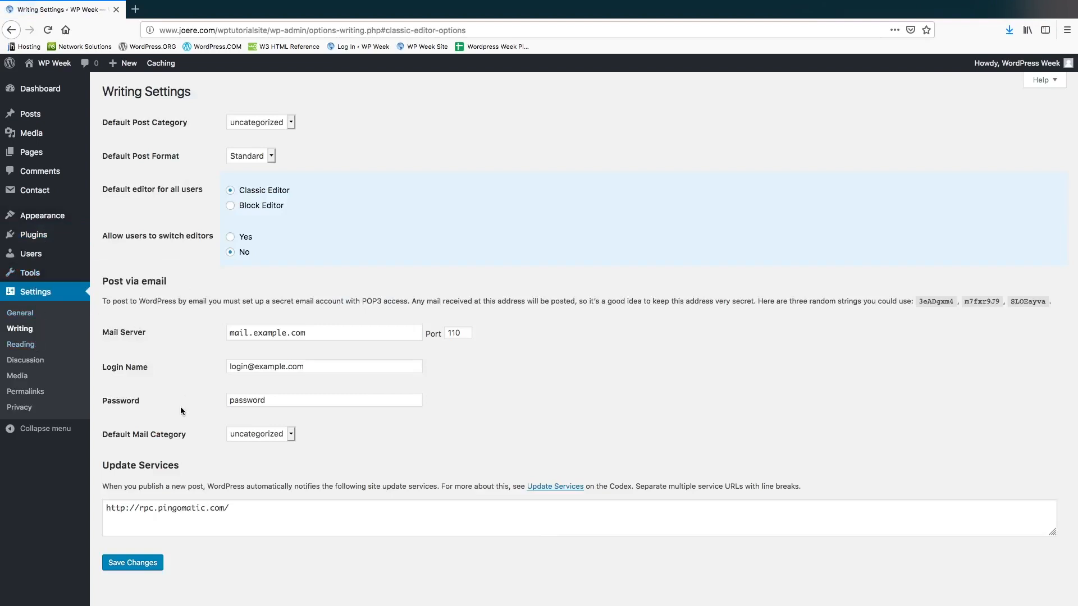
scroll(181, 410, down, 1)
scroll(180, 410, up, 1)
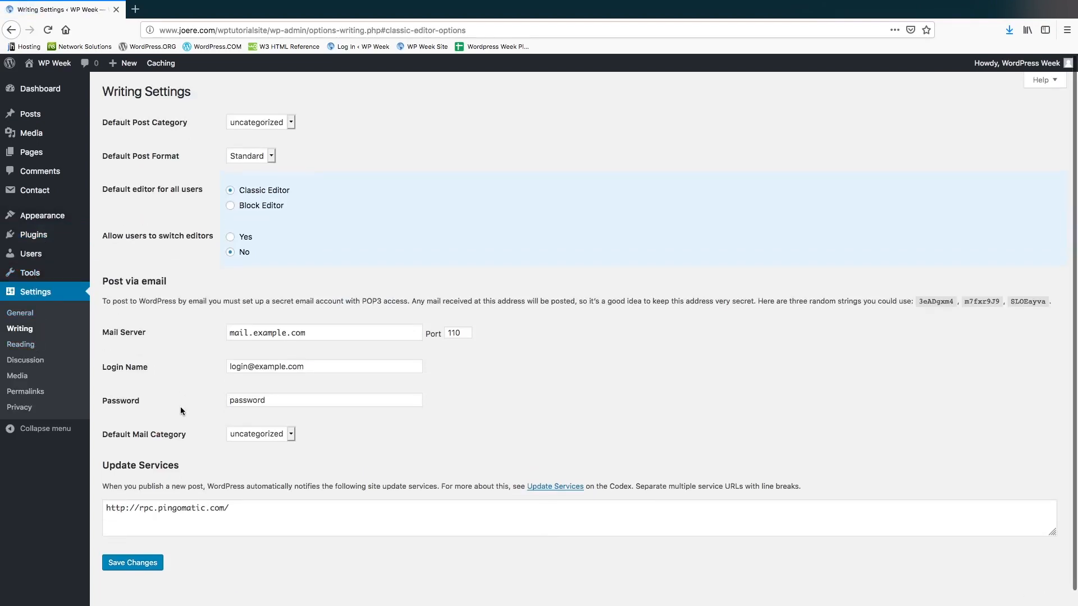
scroll(180, 411, down, 1)
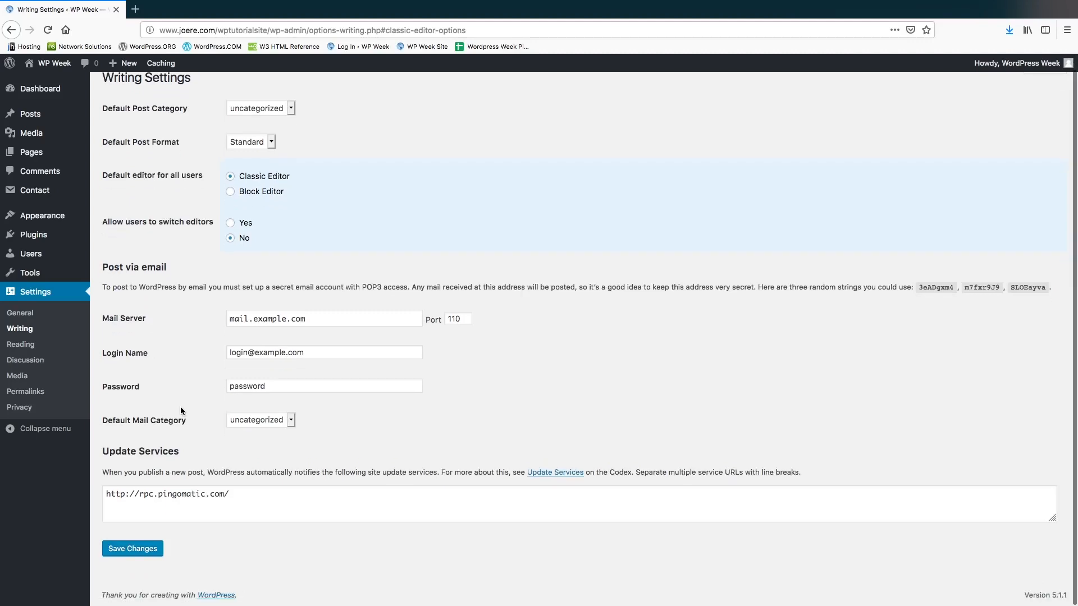
scroll(180, 411, up, 1)
scroll(180, 410, down, 1)
scroll(181, 410, up, 1)
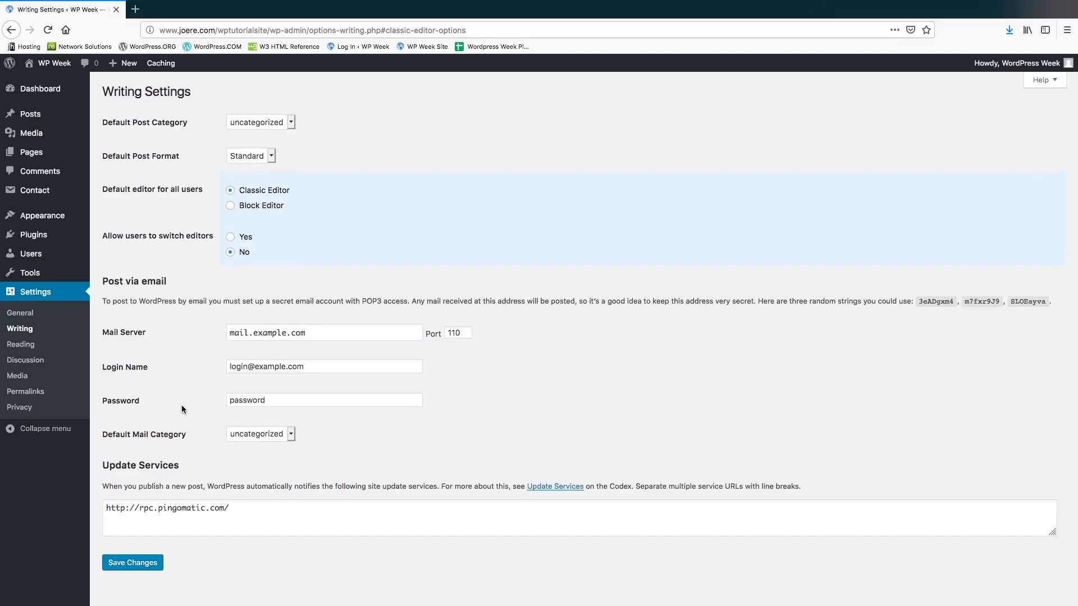